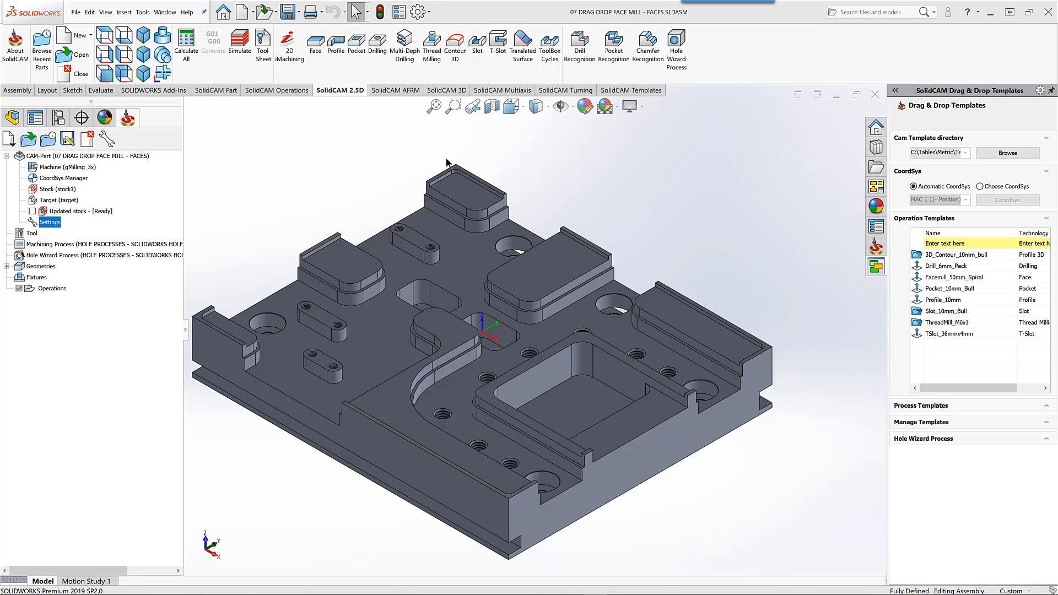
# Step: Add a Face Milling operation on the updated stock and define its upper level by the top of stock
pyautogui.click(318, 50)
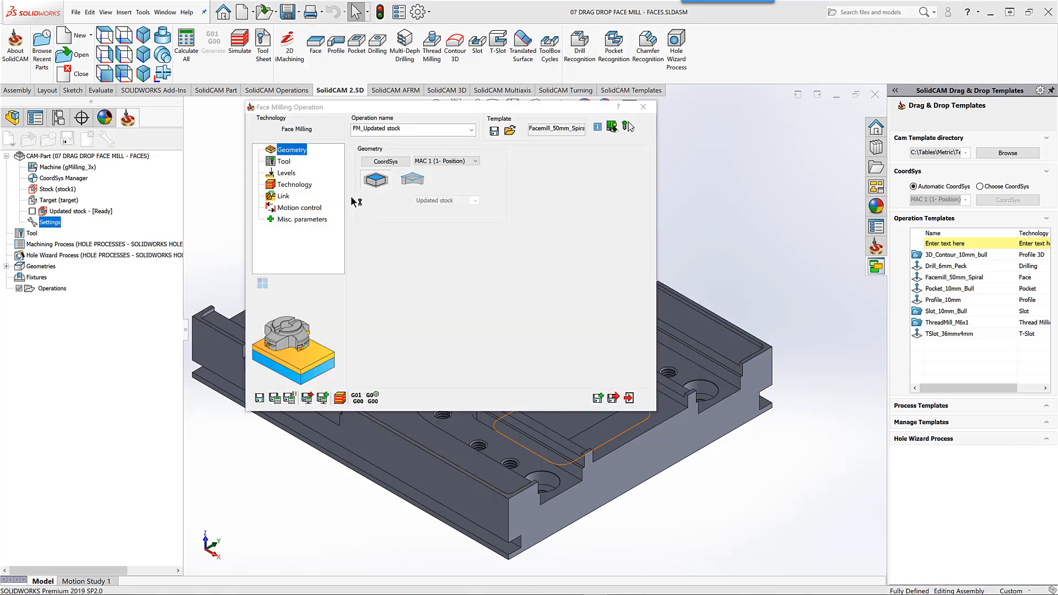
pyautogui.click(283, 161)
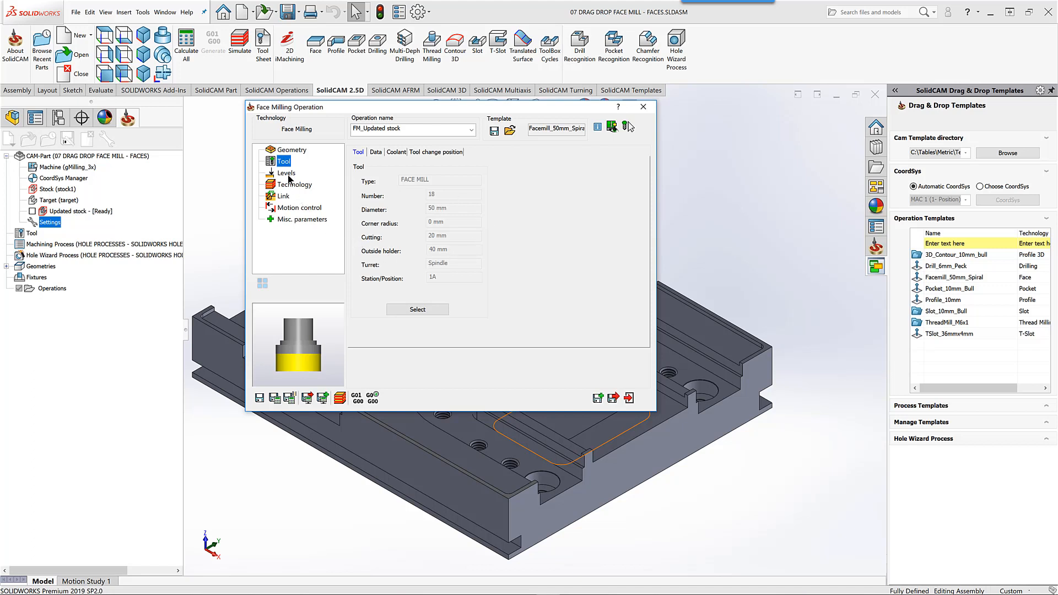
pyautogui.click(286, 173)
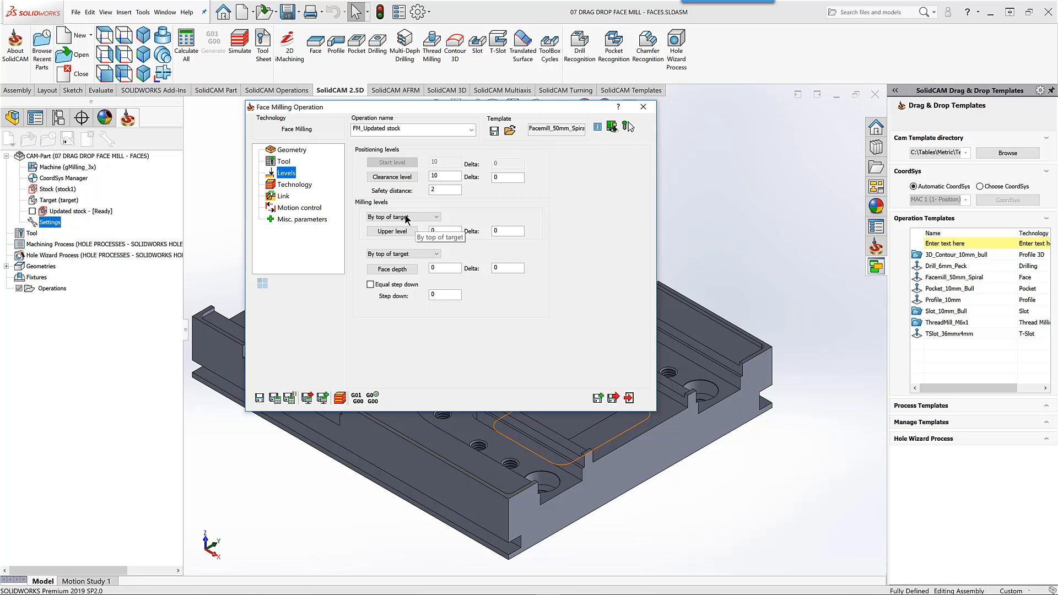
pyautogui.click(406, 218)
pyautogui.click(401, 234)
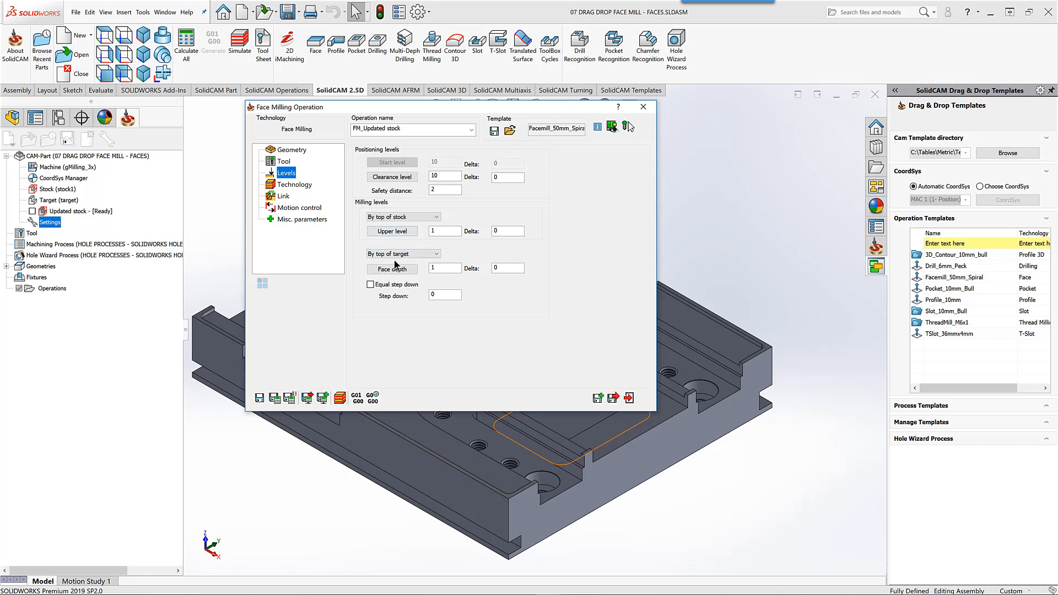
# Step: Choose the Spiral technology for the face milling operation and save and calculate it
pyautogui.click(296, 185)
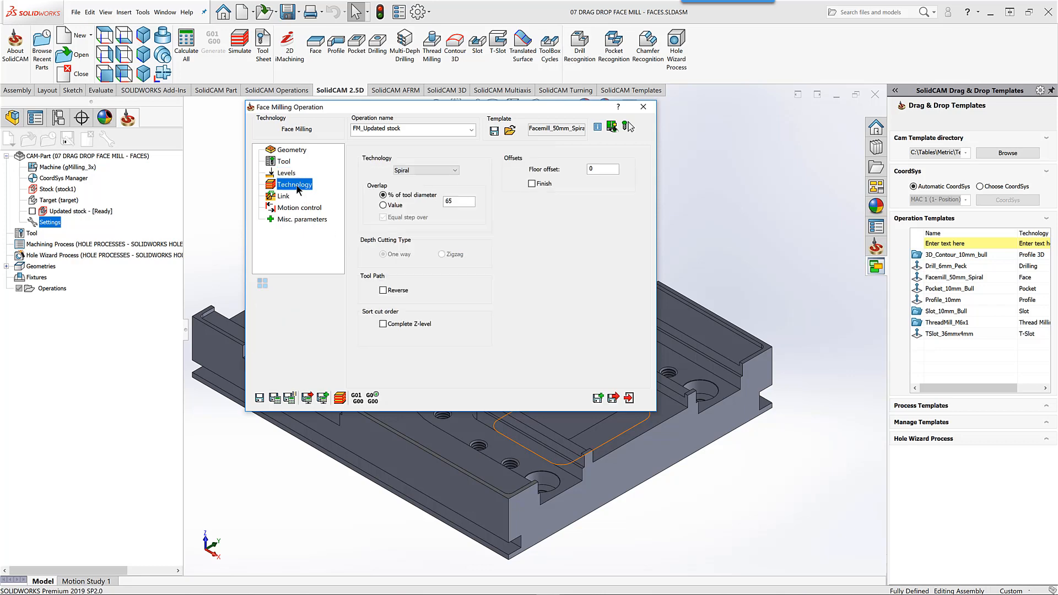
pyautogui.click(432, 170)
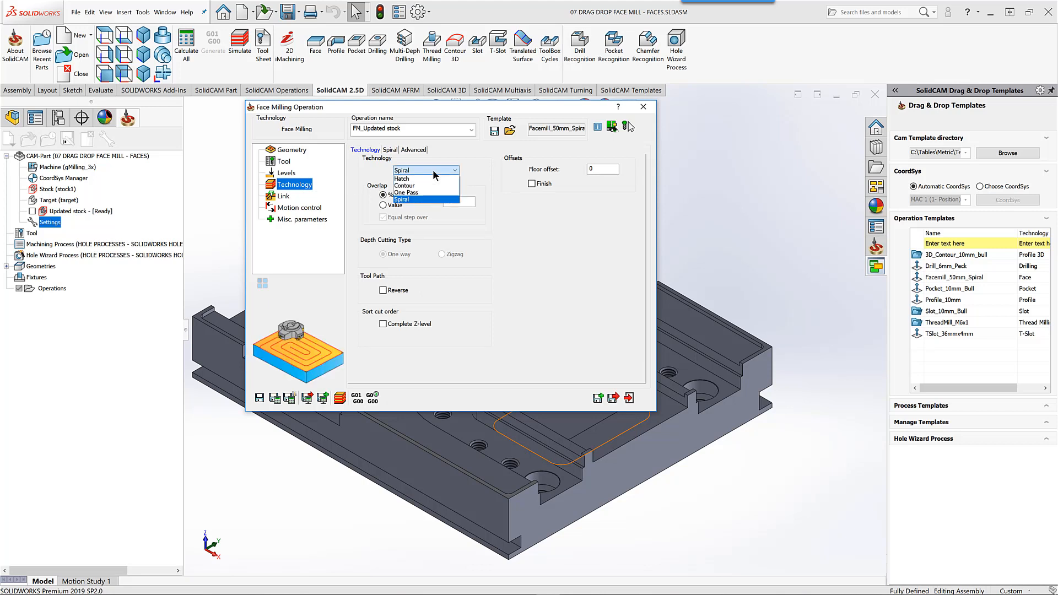
pyautogui.click(424, 199)
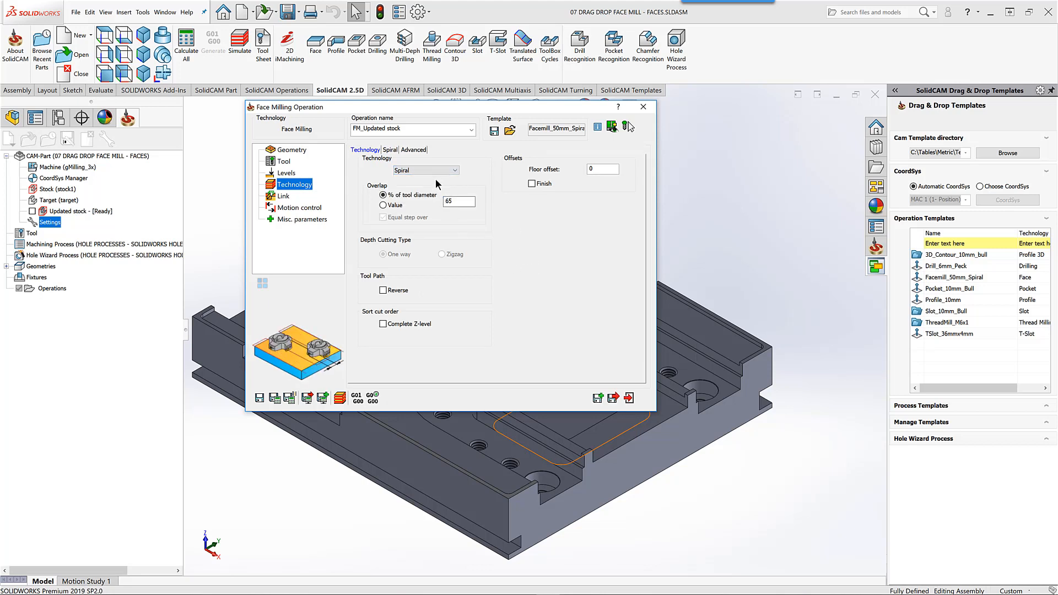
pyautogui.click(275, 397)
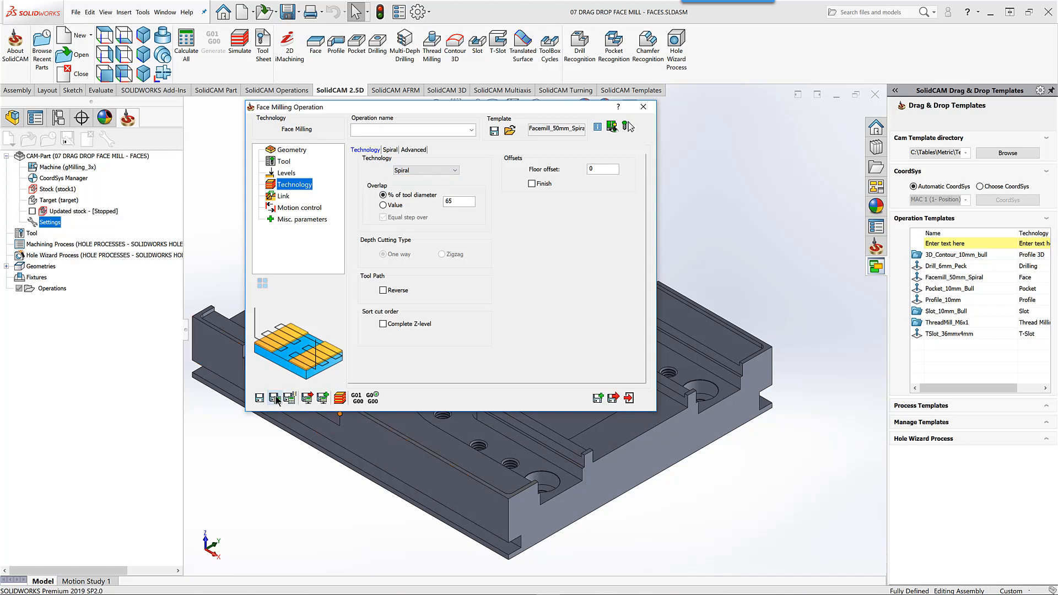
# Step: Simulate the face milling operation in SolidVerify at a faster simulation speed
pyautogui.click(341, 399)
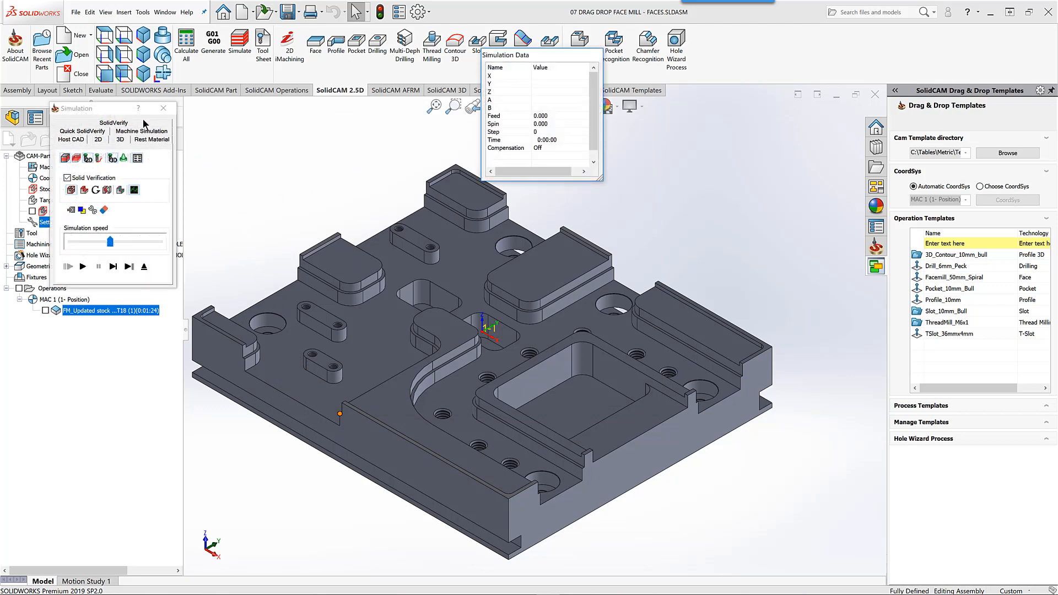
pyautogui.click(144, 123)
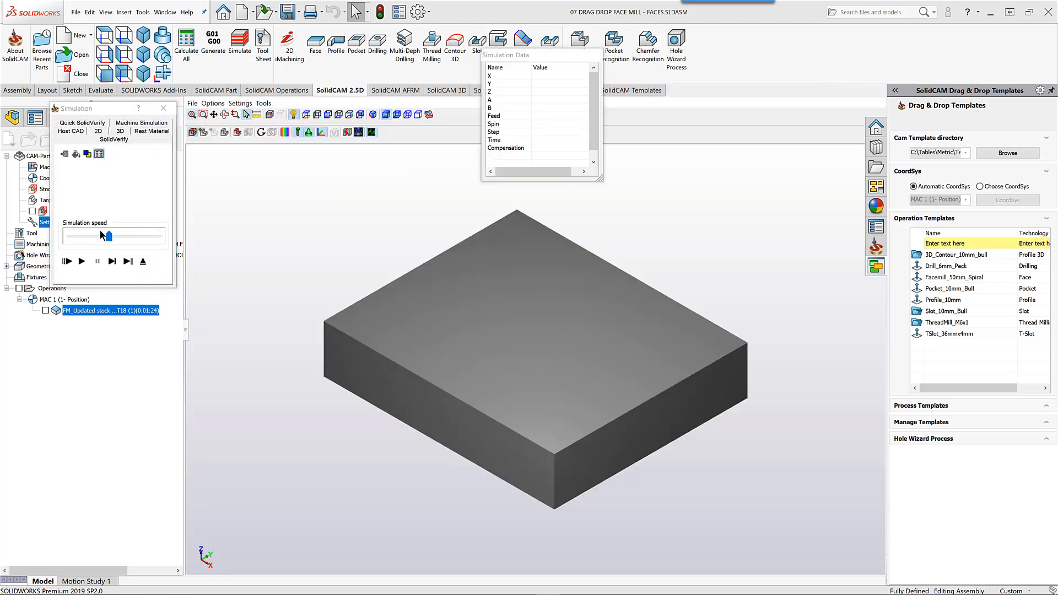
pyautogui.moveTo(109, 237)
pyautogui.mouseDown()
pyautogui.moveTo(91, 237)
pyautogui.moveTo(129, 236)
pyautogui.mouseUp()
pyautogui.click(82, 261)
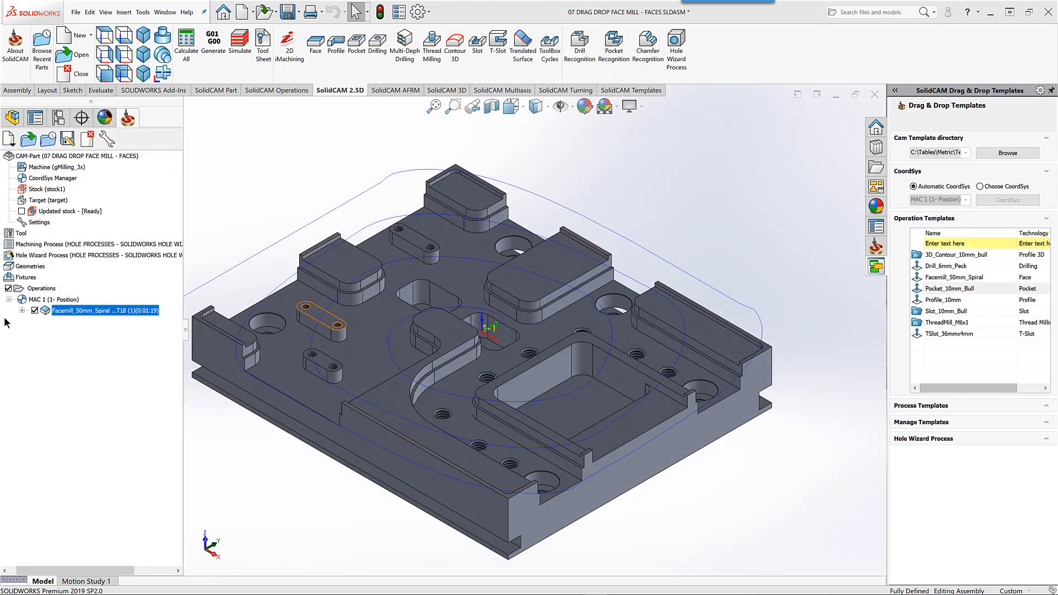
# Step: Delete the Facemill_50mm_Spiral operation from the operations tree
pyautogui.rightClick(80, 317)
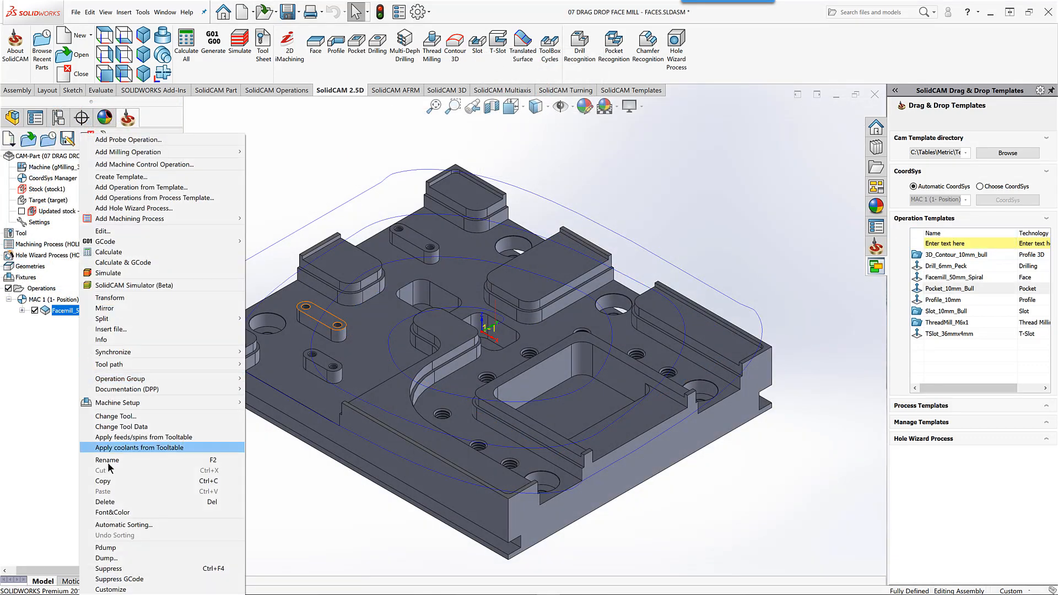
pyautogui.click(121, 502)
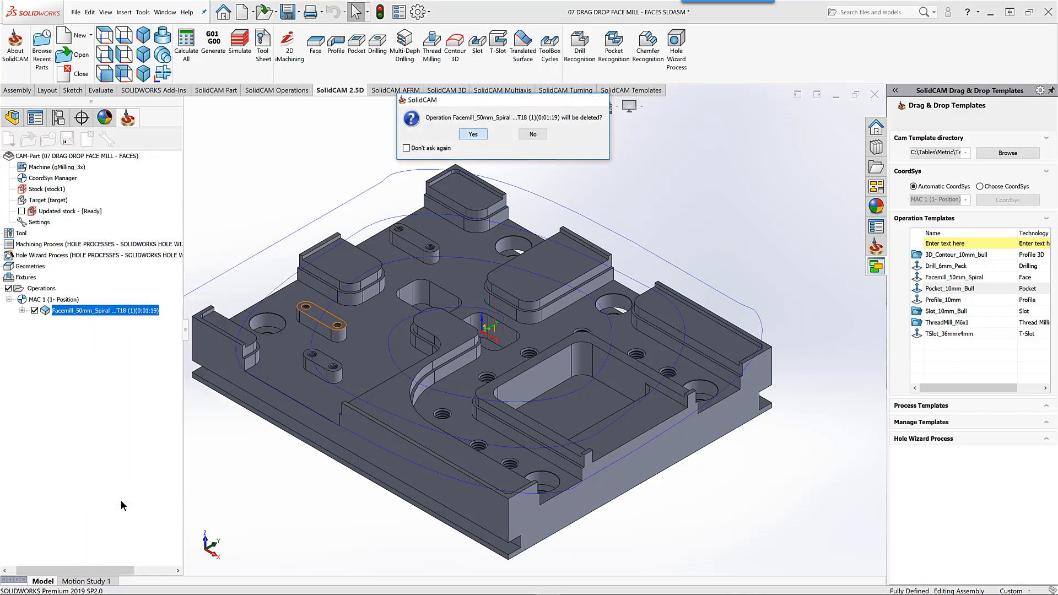
pyautogui.click(473, 134)
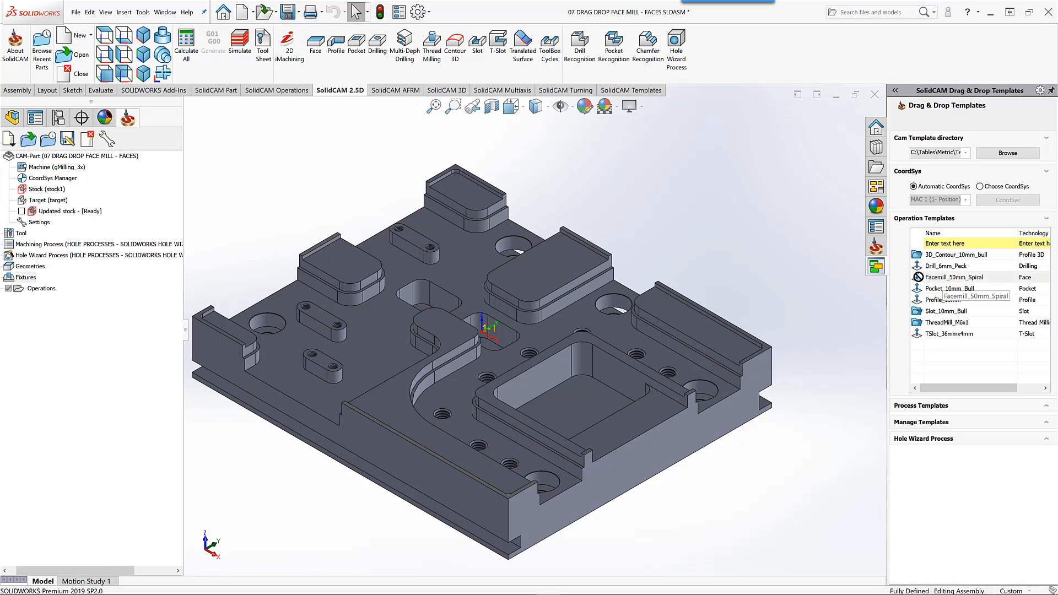
# Step: Apply the Facemill_50mm_Spiral template to a top face and a vertical side face, and the Pocket_10mm_Bull template to the main floor face
pyautogui.moveTo(940, 281); pyautogui.dragTo(716, 320)
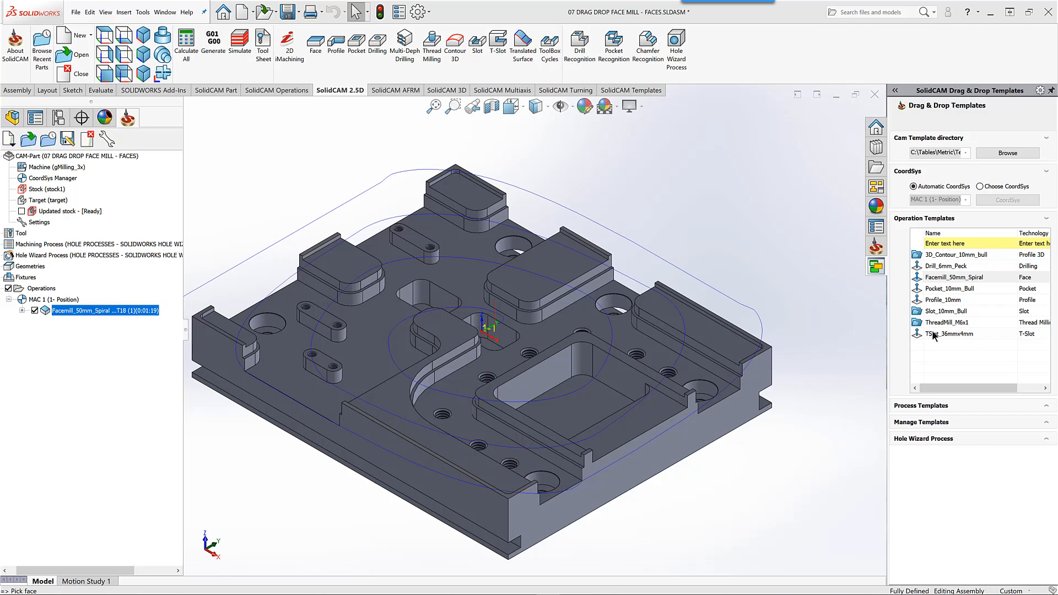
pyautogui.moveTo(944, 280); pyautogui.dragTo(756, 420)
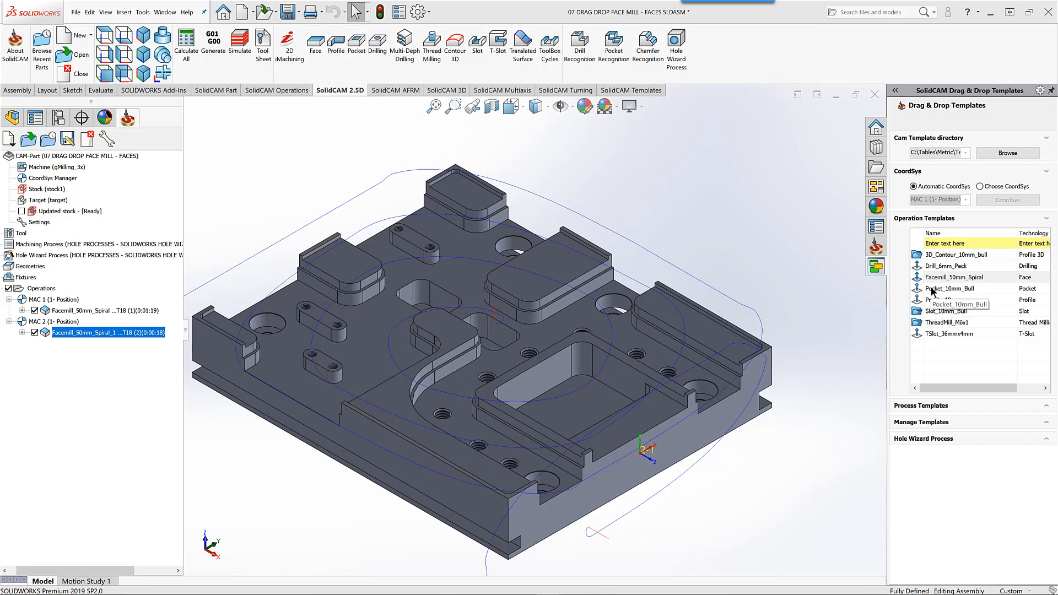
pyautogui.moveTo(932, 292); pyautogui.dragTo(684, 371)
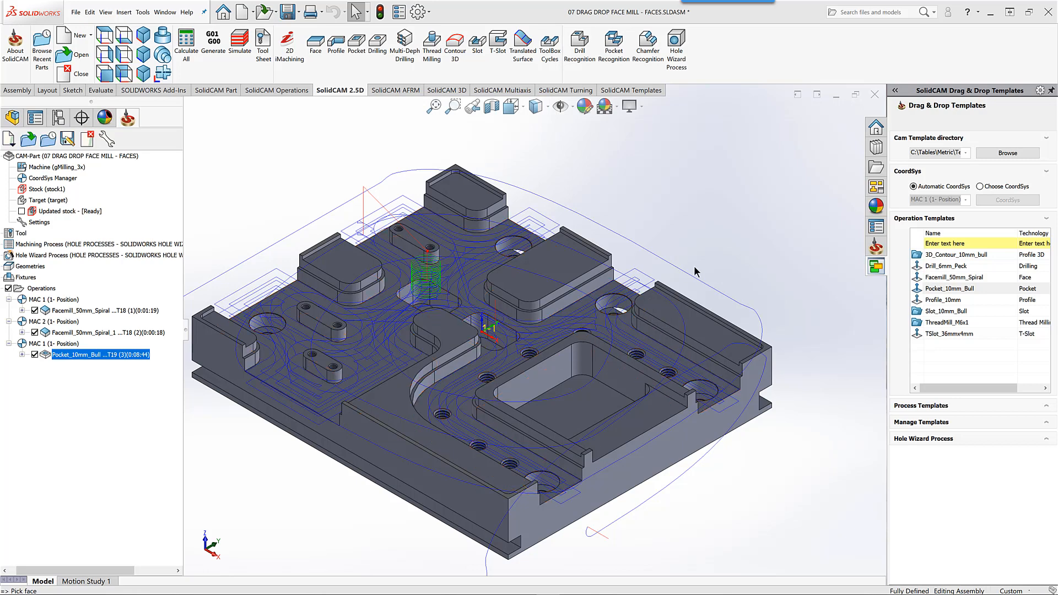
# Step: Simulate the pocket operation in SolidVerify and exit the simulation
pyautogui.click(240, 48)
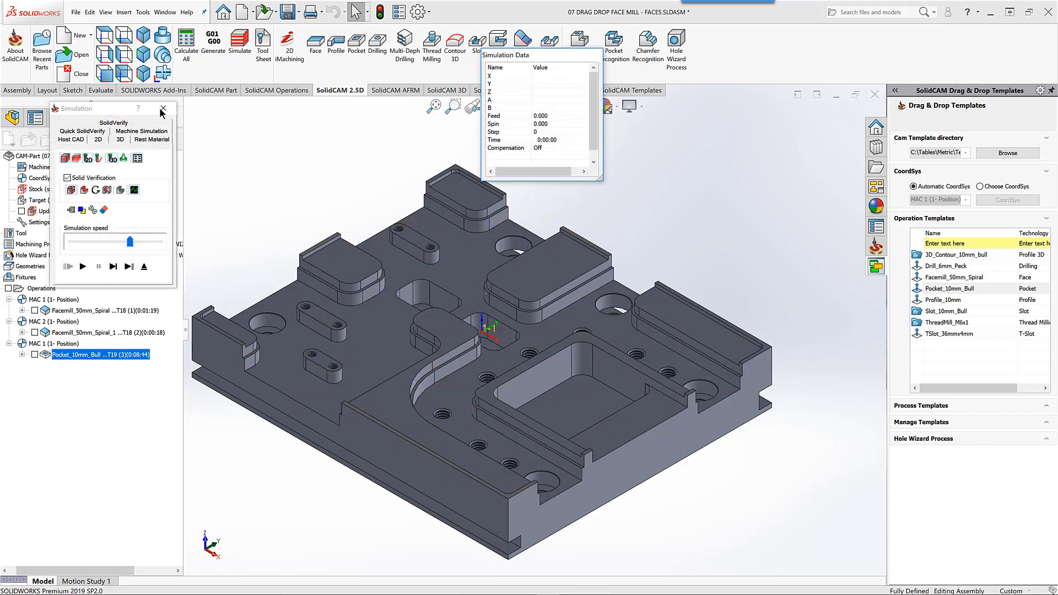
pyautogui.click(136, 122)
pyautogui.click(82, 262)
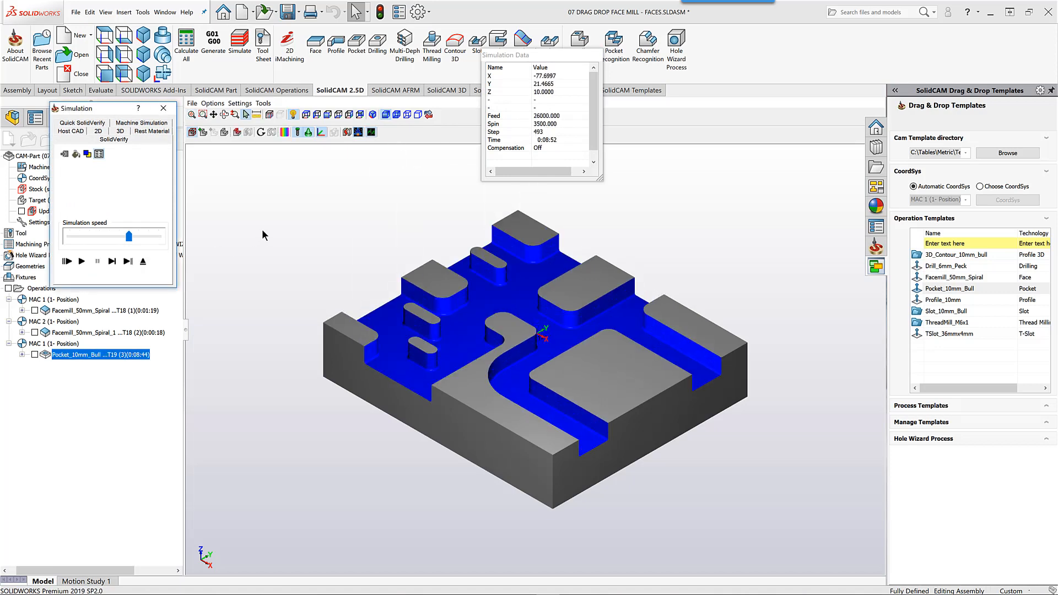
pyautogui.click(143, 261)
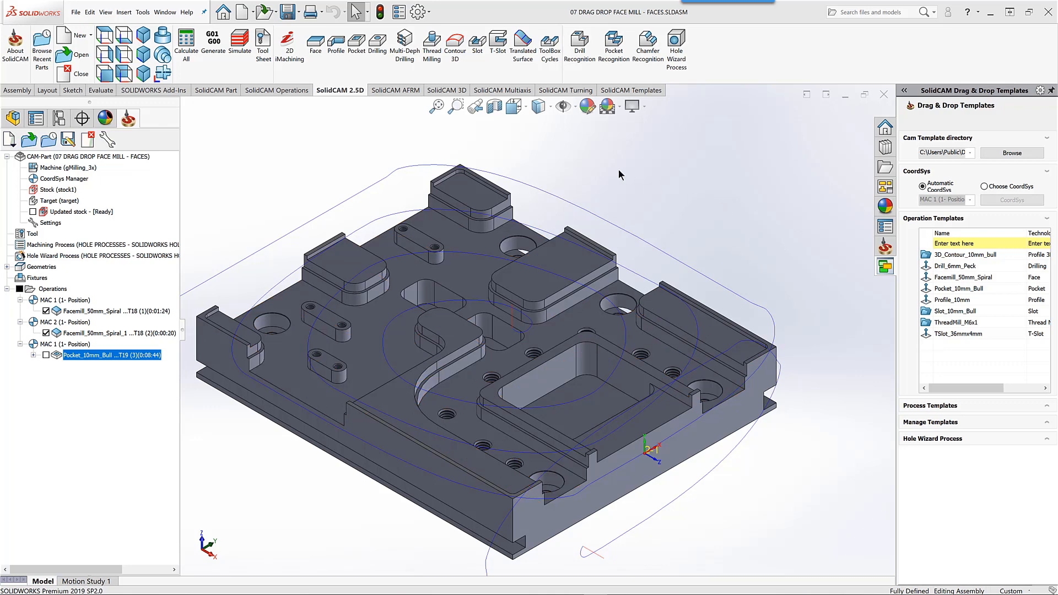
# Step: Add a Profile operation with new contour geometry picked from the part's main floor face
pyautogui.click(338, 46)
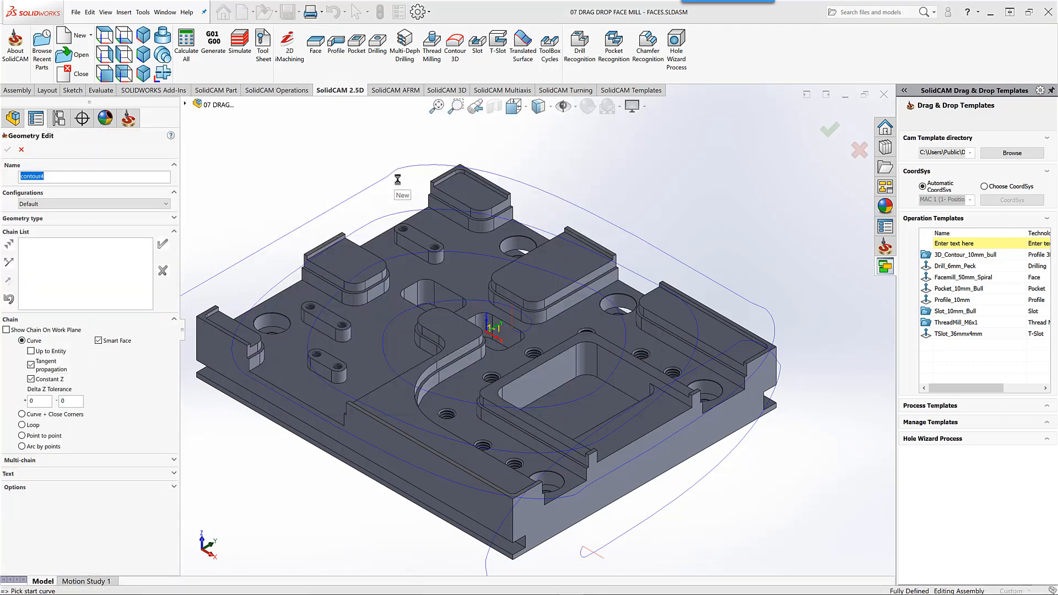
pyautogui.click(475, 266)
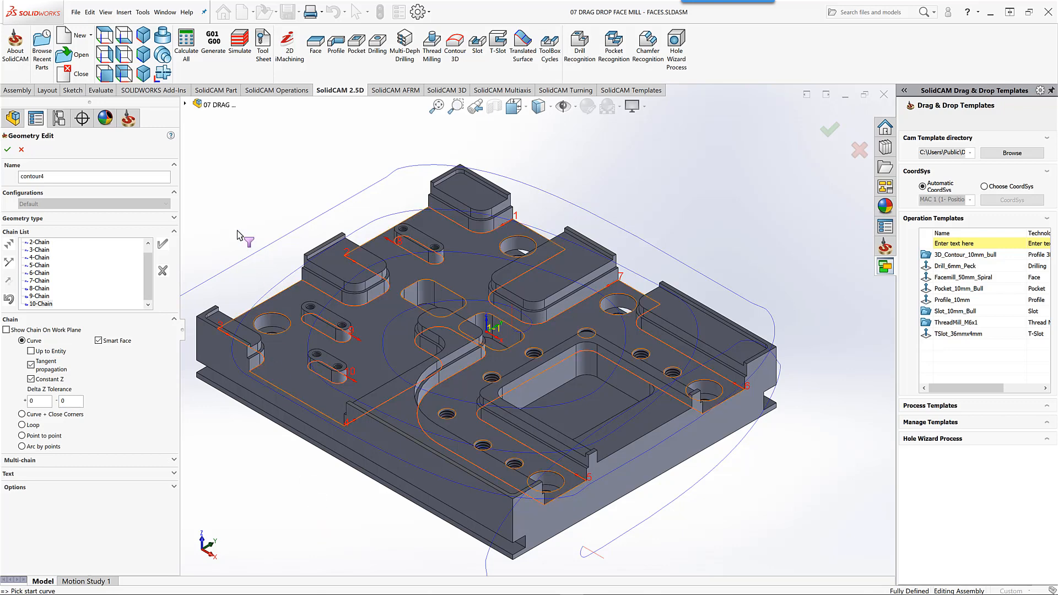
pyautogui.click(7, 150)
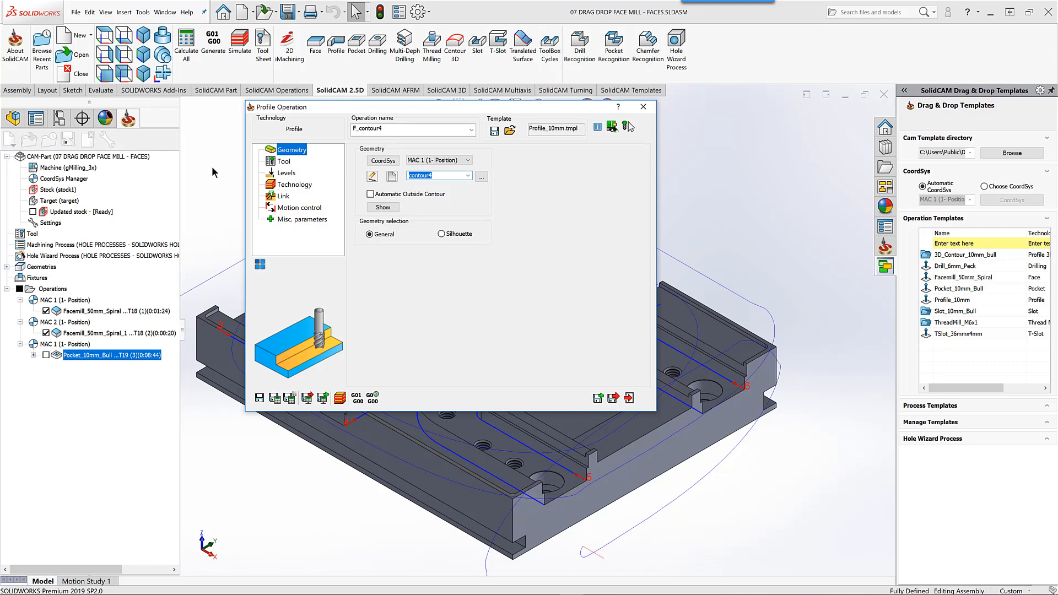
# Step: Review the profile operation's tool, levels and technology settings, and save and calculate it
pyautogui.click(284, 162)
pyautogui.click(286, 173)
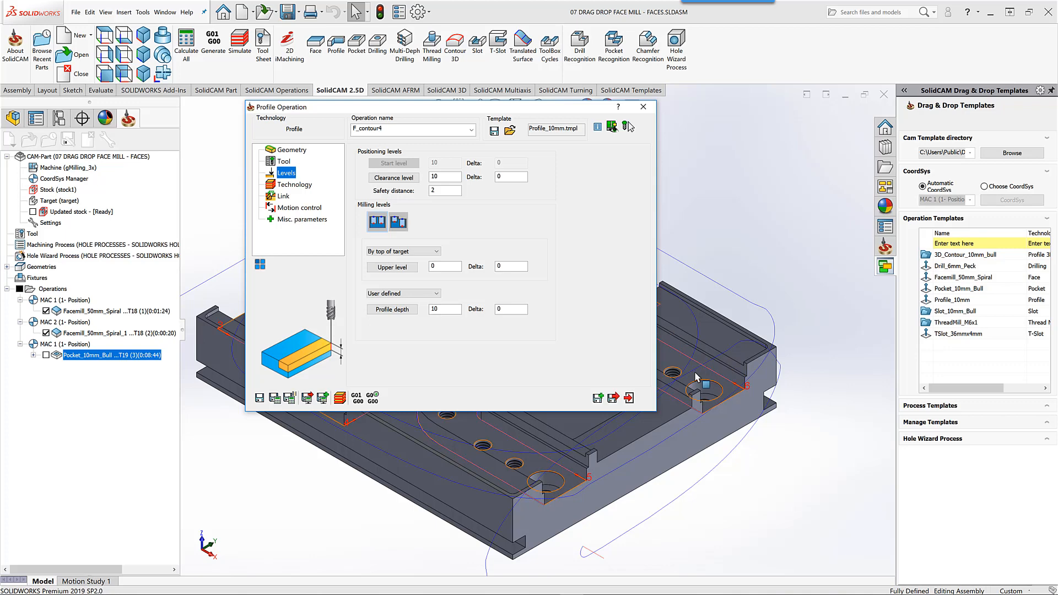
pyautogui.click(291, 183)
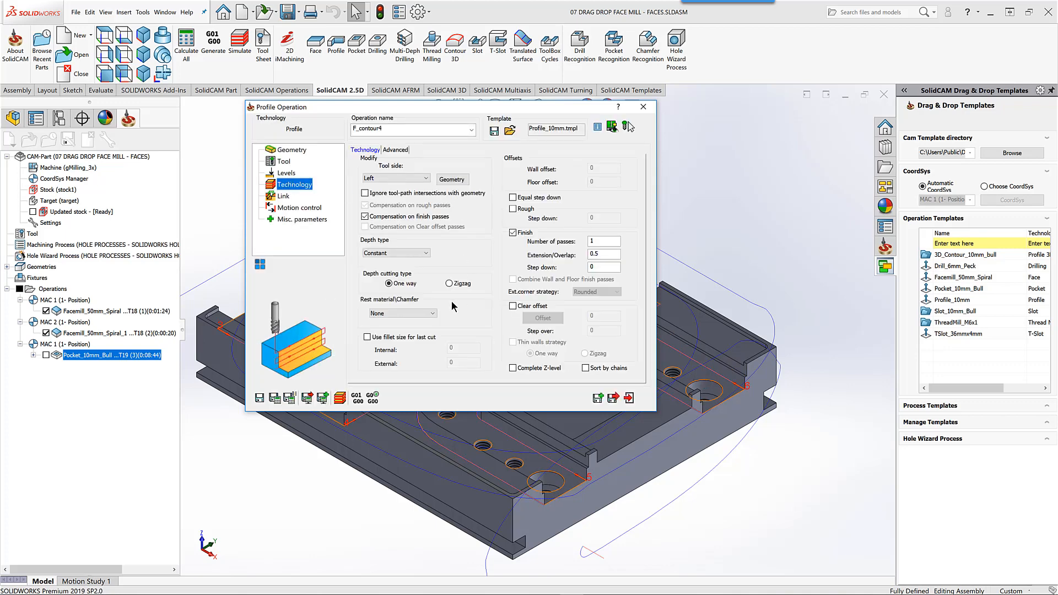
pyautogui.click(279, 398)
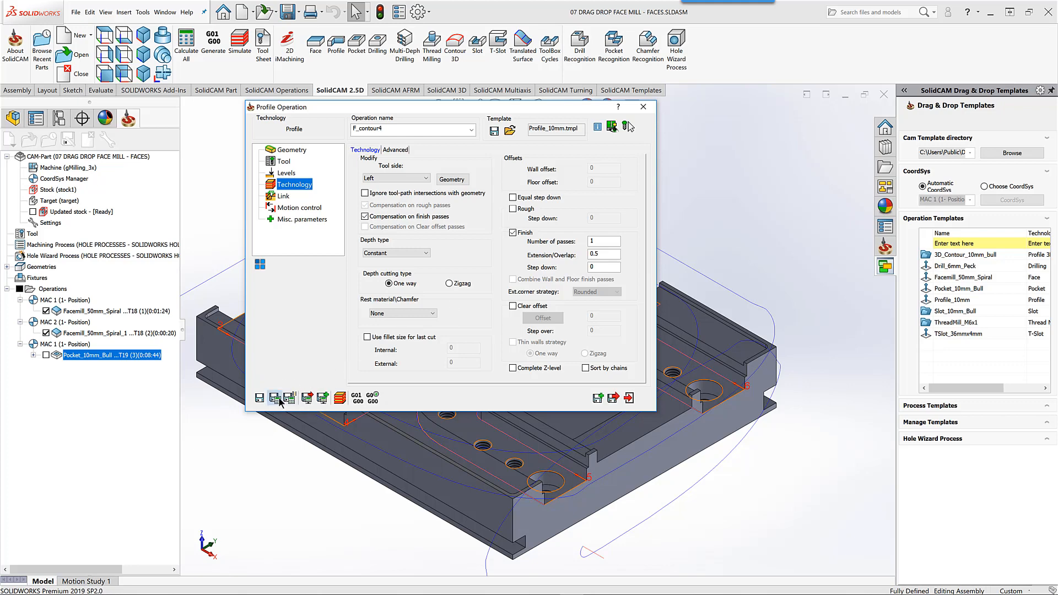
# Step: Run a SolidVerify simulation of all operations in the CAM-Part
pyautogui.click(340, 398)
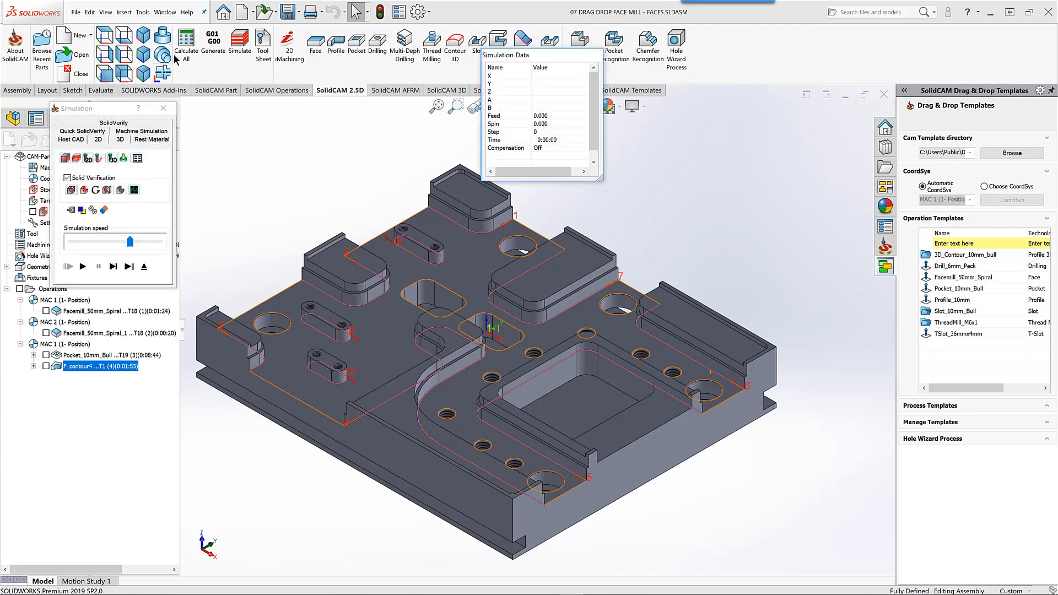
pyautogui.click(48, 290)
pyautogui.click(121, 122)
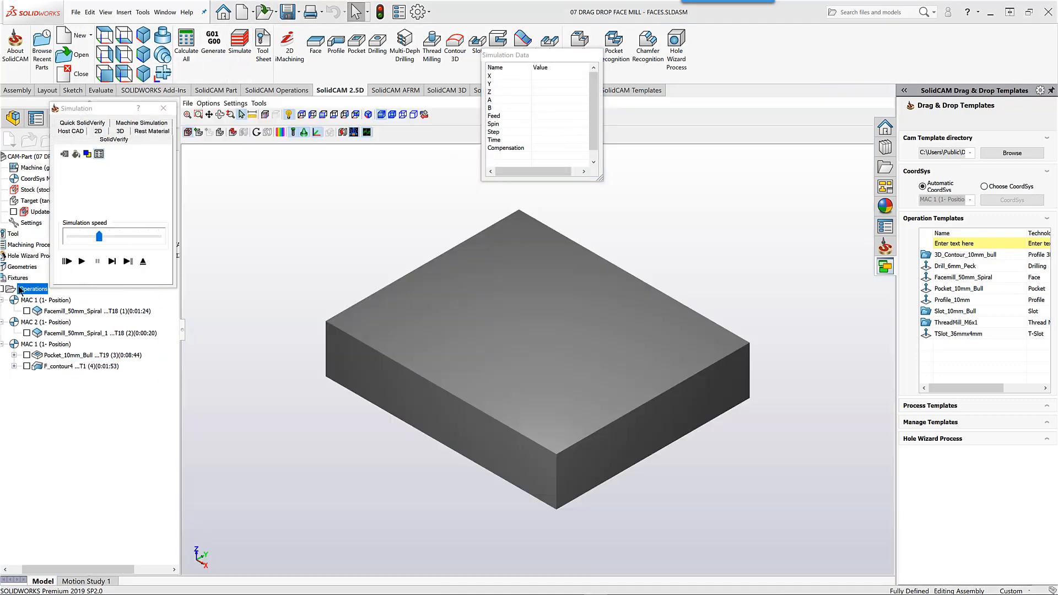
pyautogui.click(81, 262)
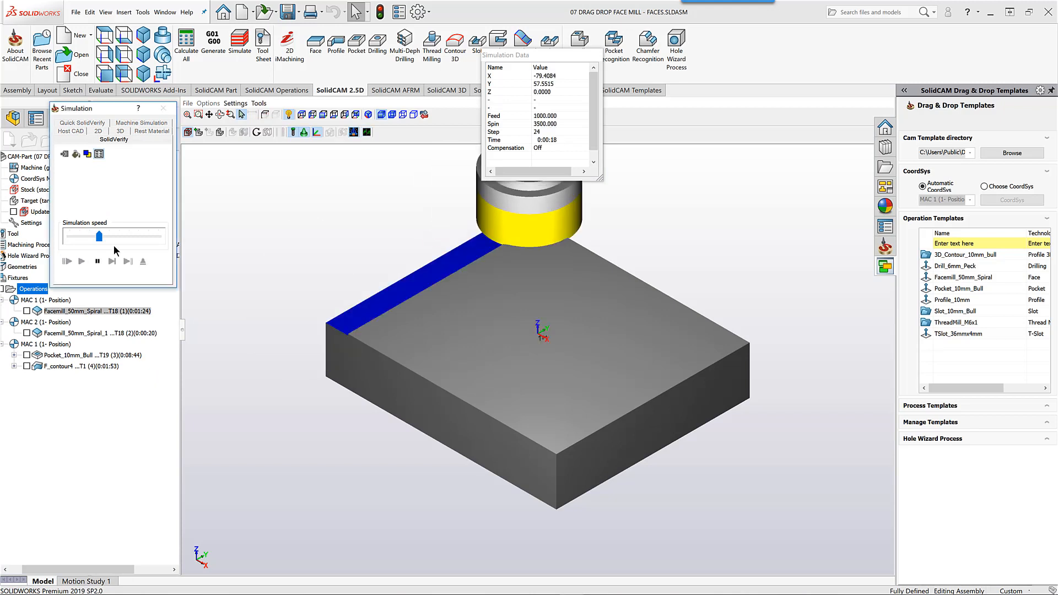